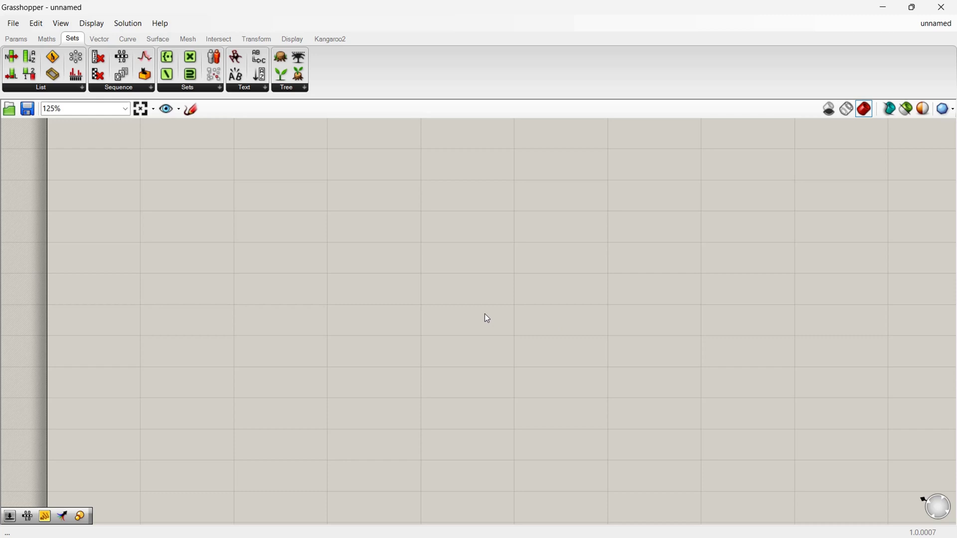
Step: Place a Range component via search and delete the extra one dropped from Sequence
double_click(380, 268)
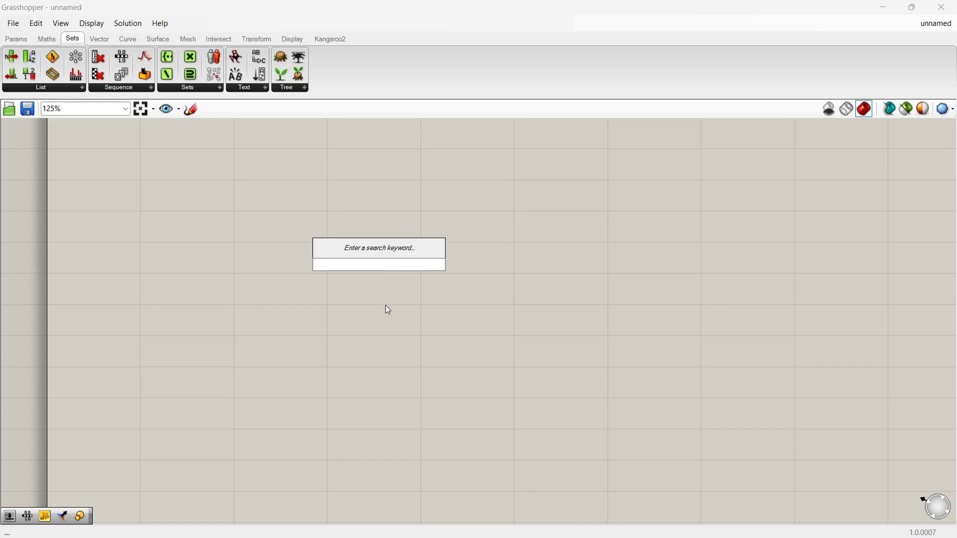
type("ra")
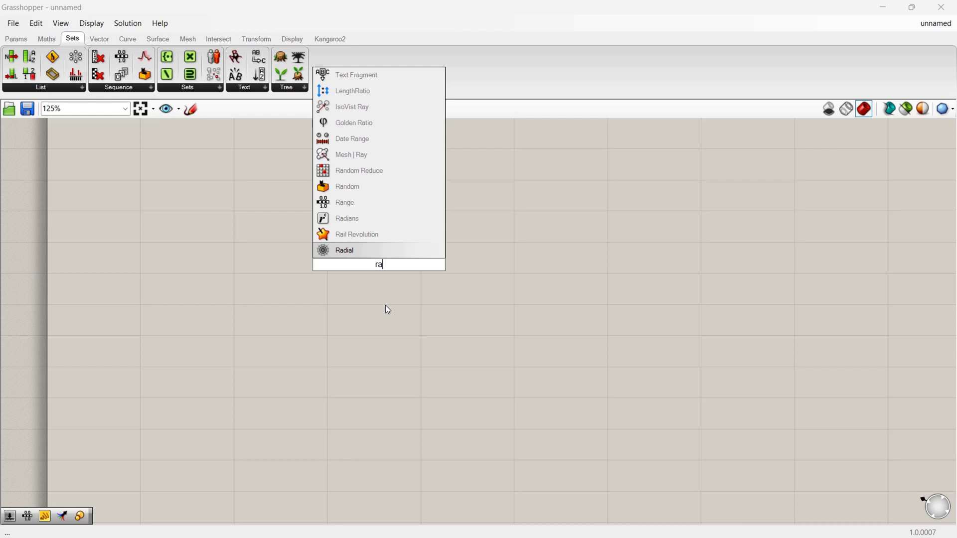
type("nge")
key("Return")
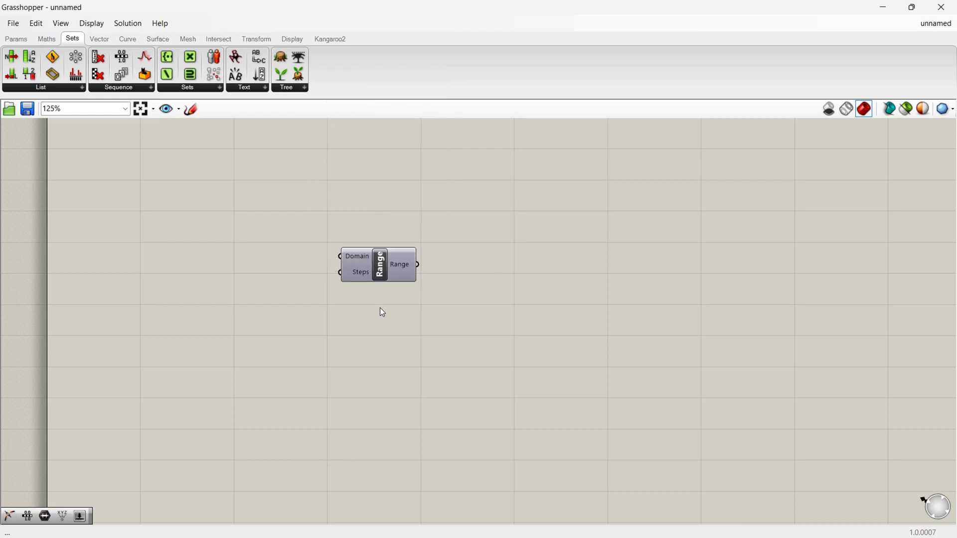
left_click(118, 88)
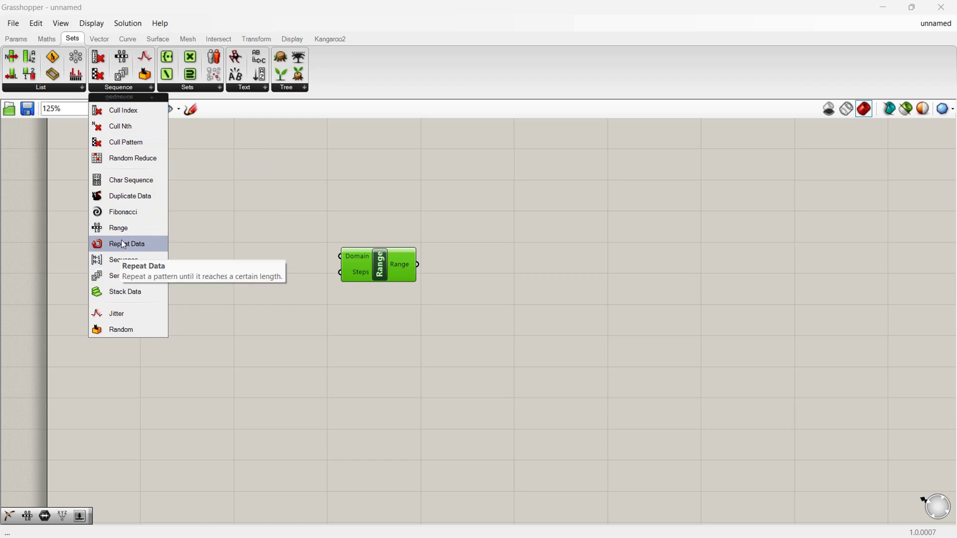
left_click_drag(121, 244, 231, 232)
left_click_drag(290, 218, 292, 222)
left_click(301, 227)
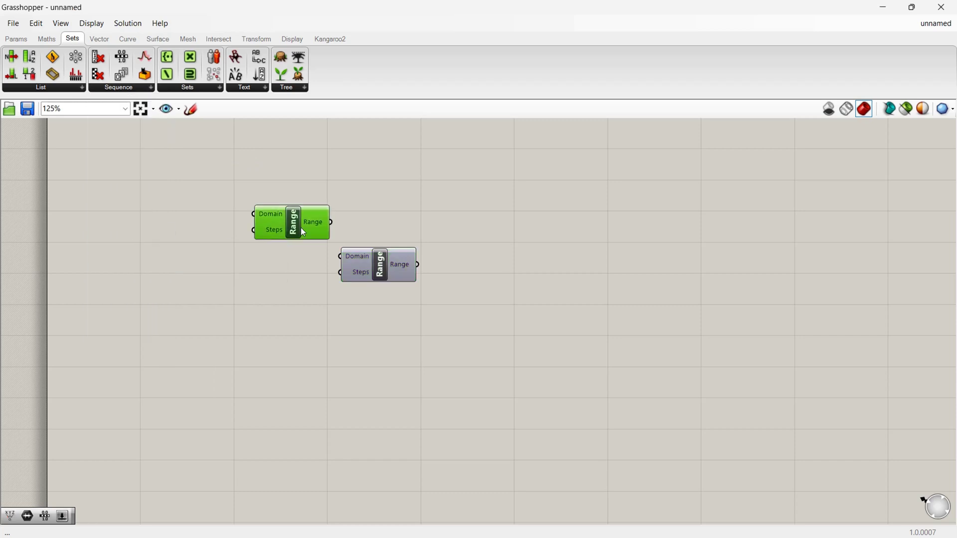
key("Delete")
scroll(337, 281, "up", 2)
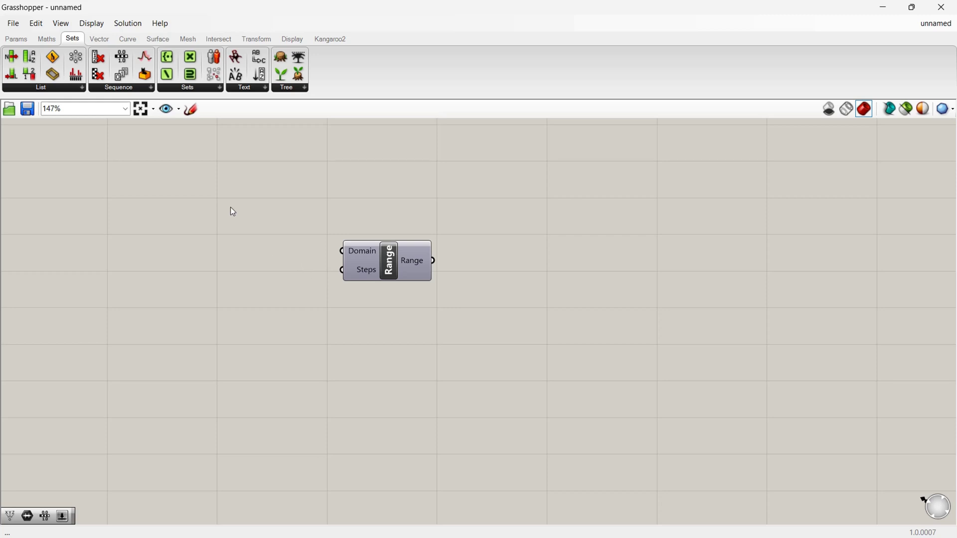
Step: Place a Construct Domain component on the canvas
double_click(265, 219)
type("cons")
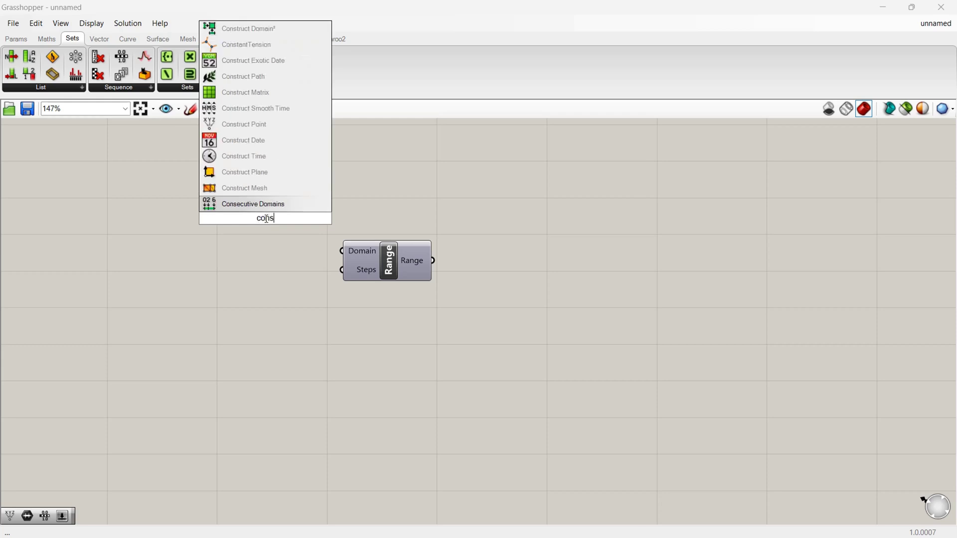
type("truct")
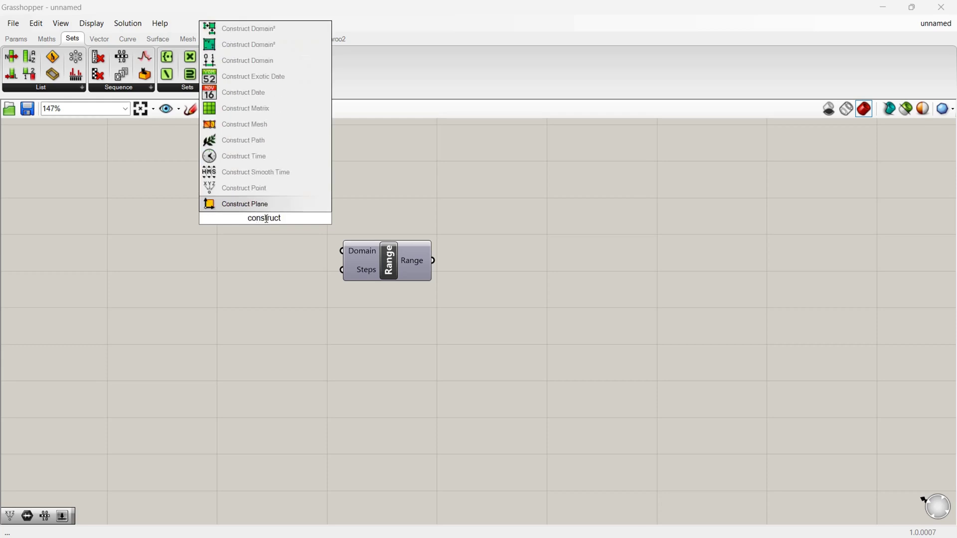
type(" domin")
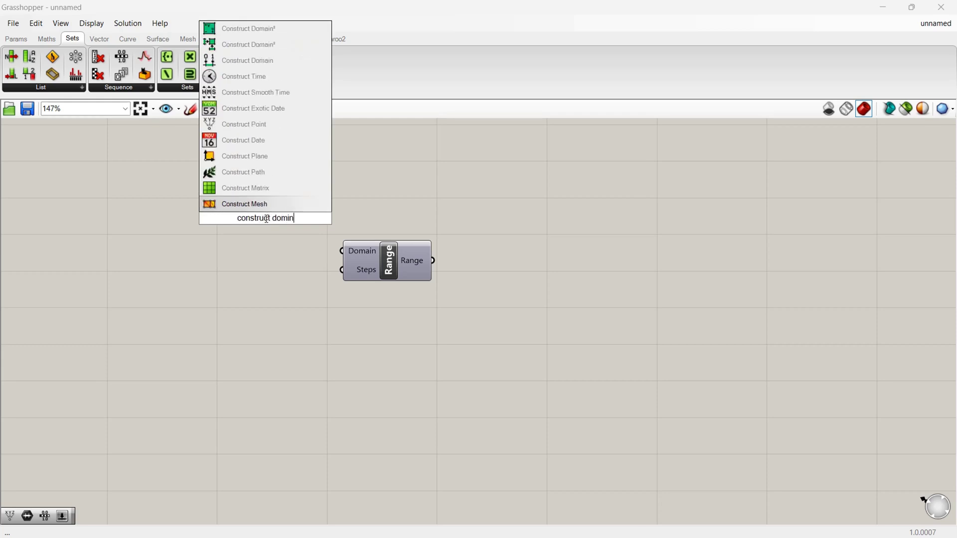
left_click(261, 61)
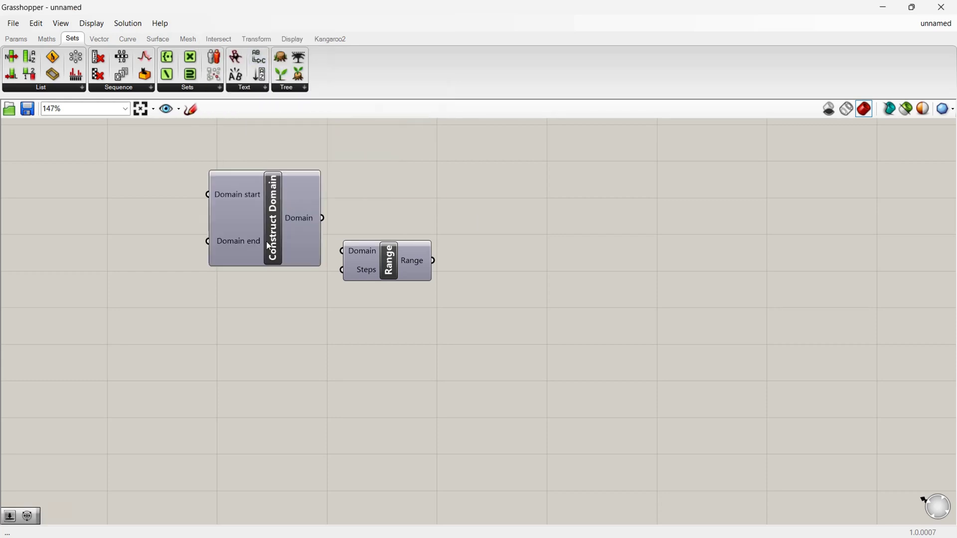
scroll(293, 279, "down", 2)
left_click_drag(264, 248, 226, 244)
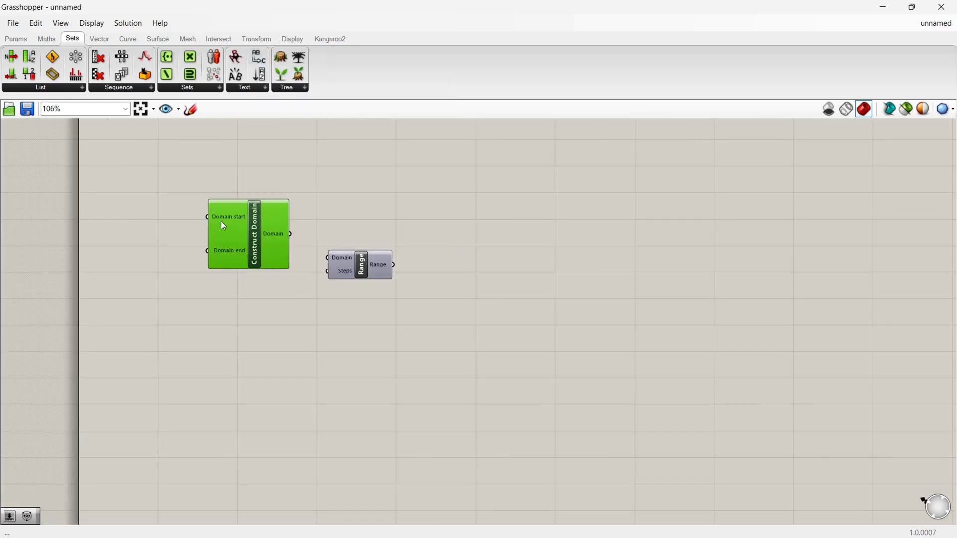
Step: Create number sliders set to 0 and 10 for the domain start and end
double_click(155, 219)
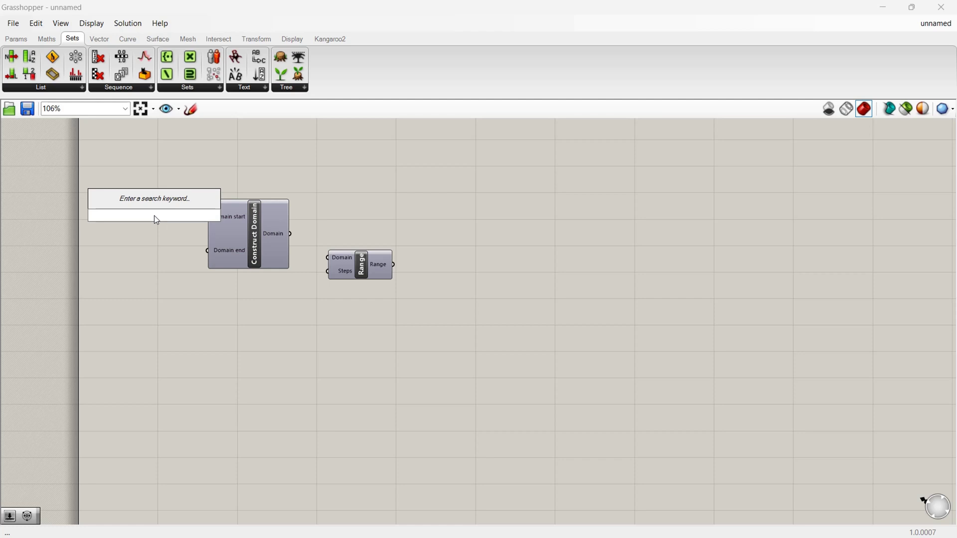
type("0")
key("Return")
left_click(171, 213)
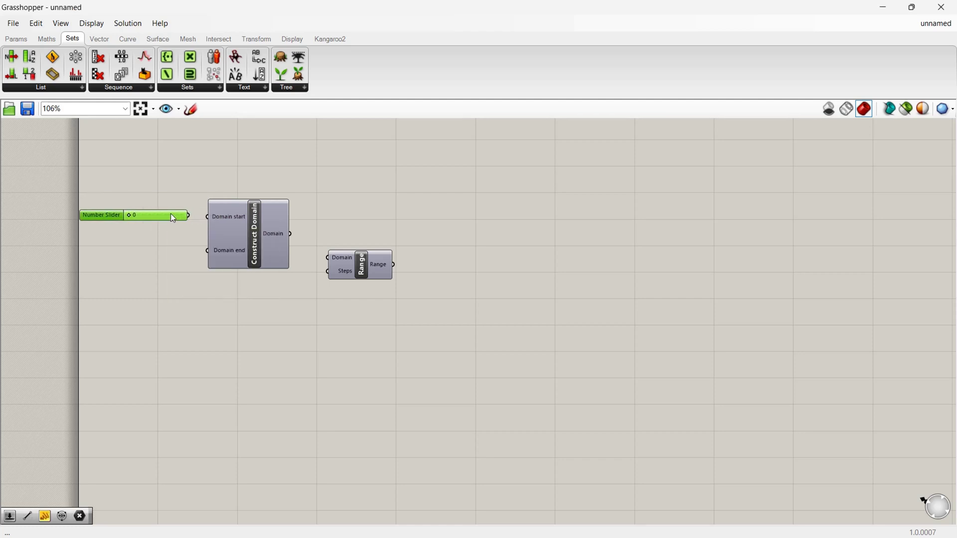
double_click(139, 260)
type("10")
key("Return")
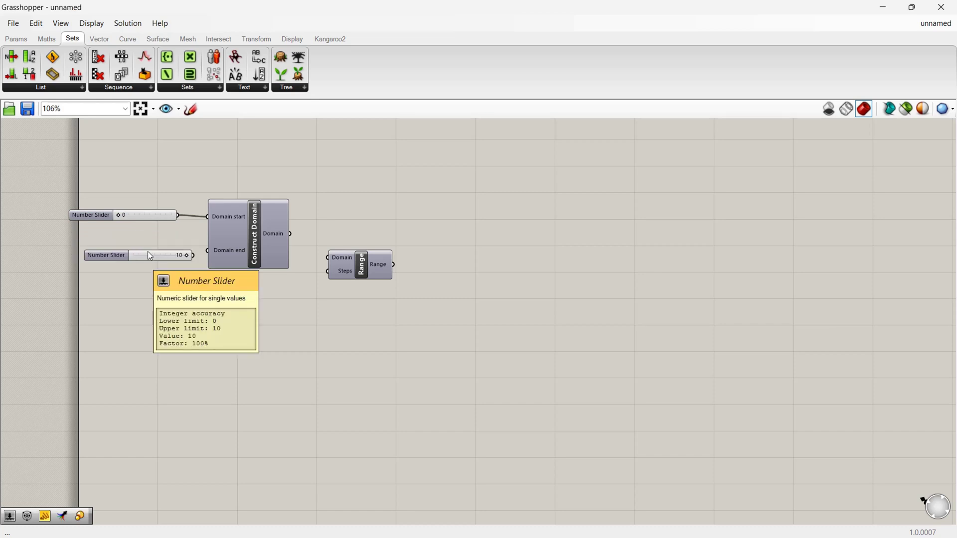
mouse_move(167, 257)
left_mouse_down()
mouse_move(128, 258)
mouse_move(207, 250)
left_mouse_up()
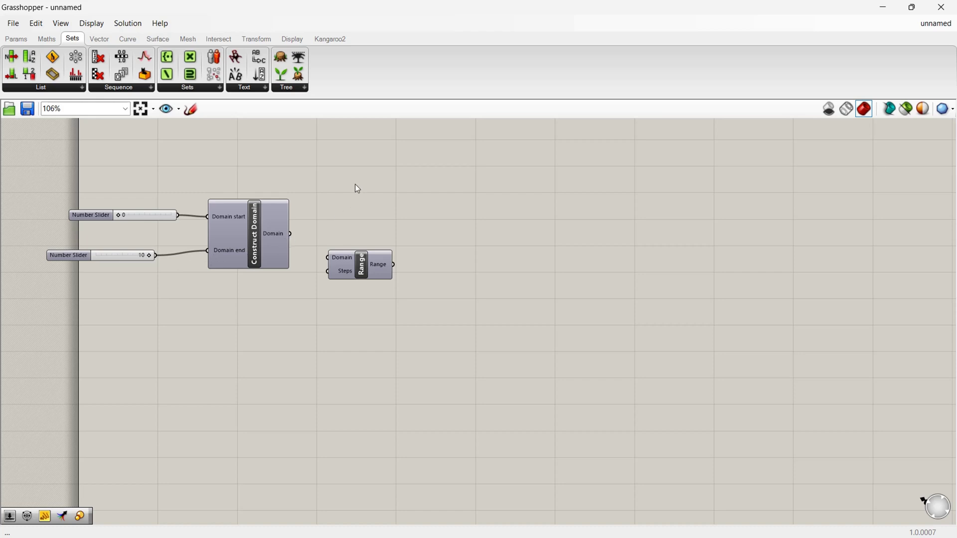
Step: Add a panel showing the Construct Domain output '0.0 To 10'
double_click(340, 175)
type("p")
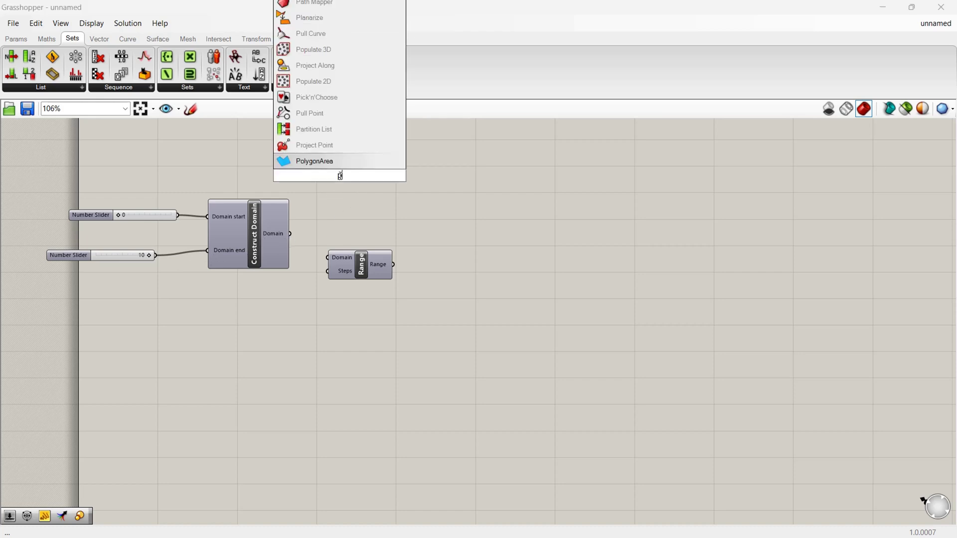
type("anel")
key("Return")
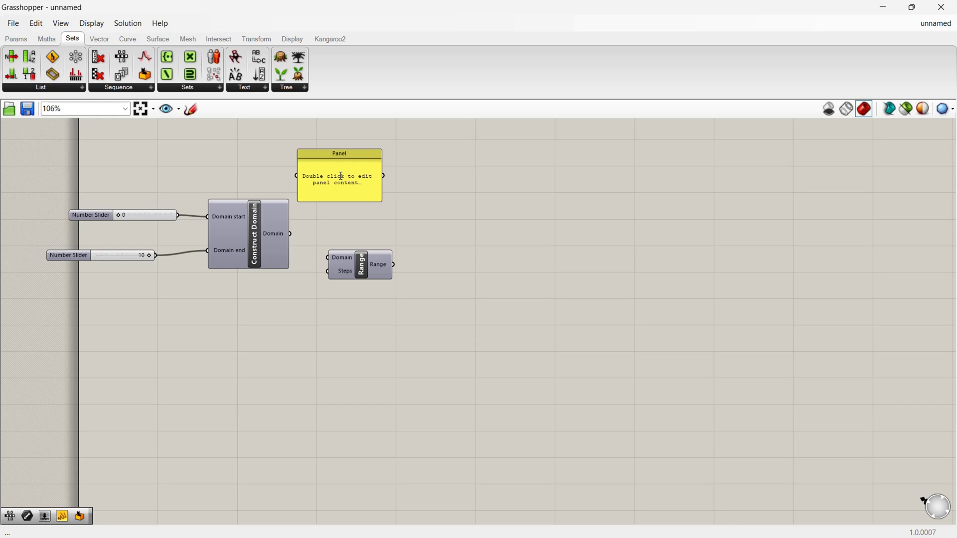
left_click_drag(302, 198, 314, 177)
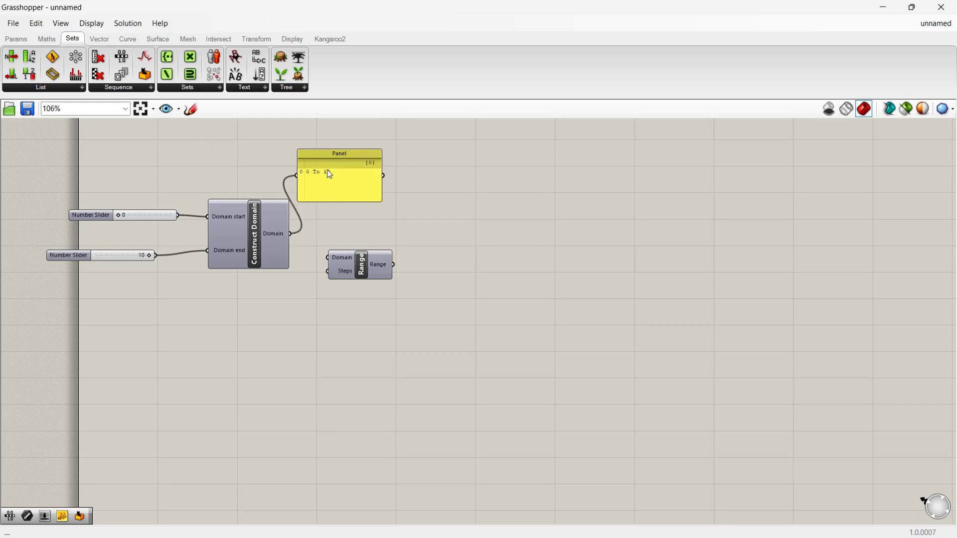
Step: Move Range to the right and wire the domain into its Domain input
left_click_drag(337, 271, 400, 273)
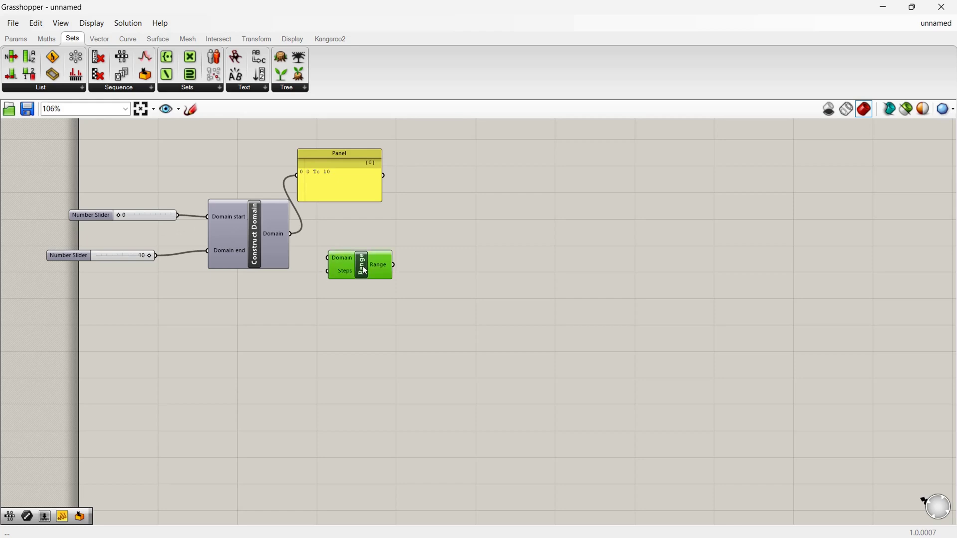
left_click(333, 244)
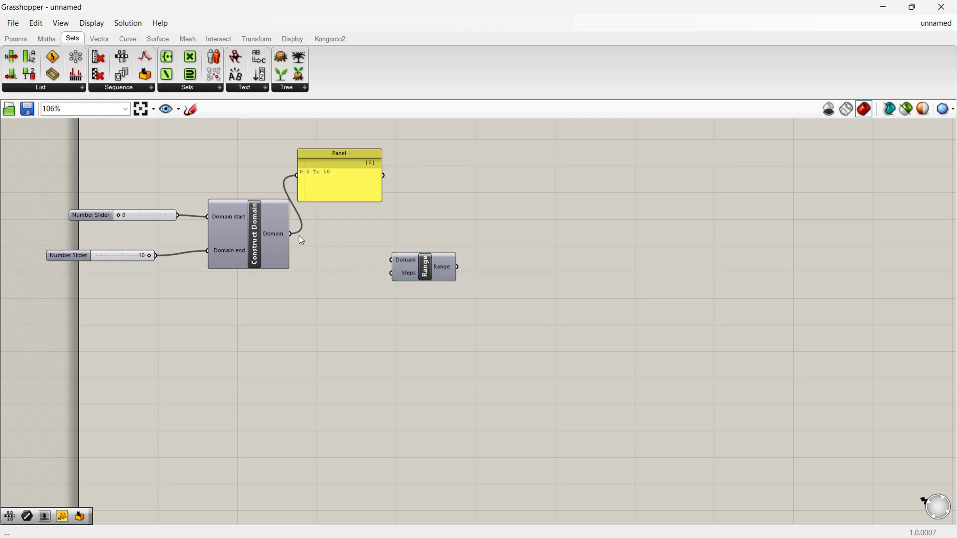
left_click_drag(290, 234, 392, 260)
Step: Add a Steps slider set to 4 and remove the mistakenly placed Angle component
double_click(322, 297)
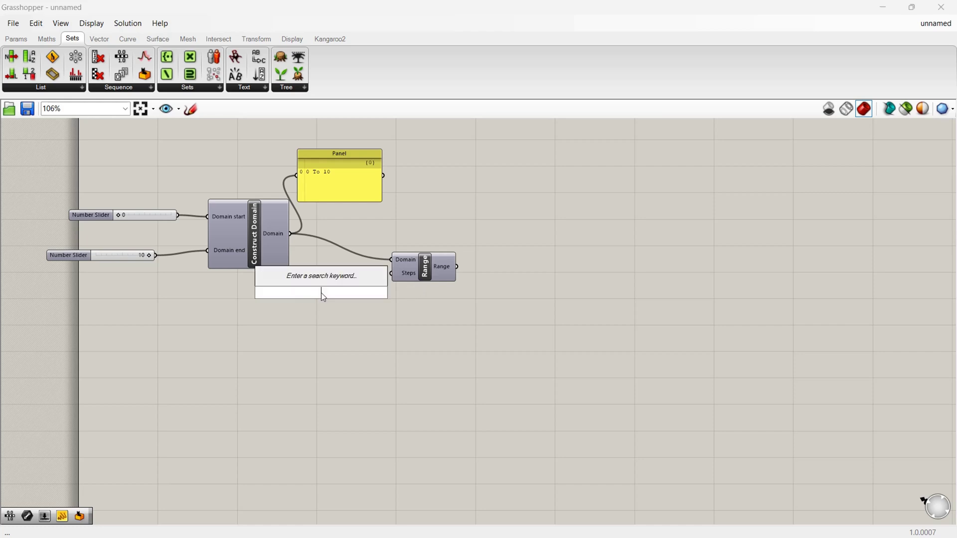
type("slider")
key("Return")
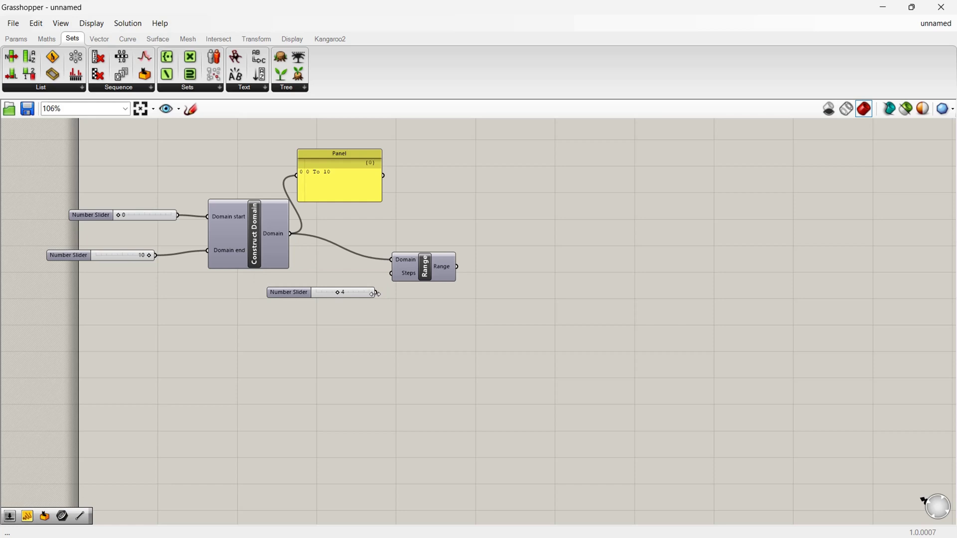
double_click(522, 263)
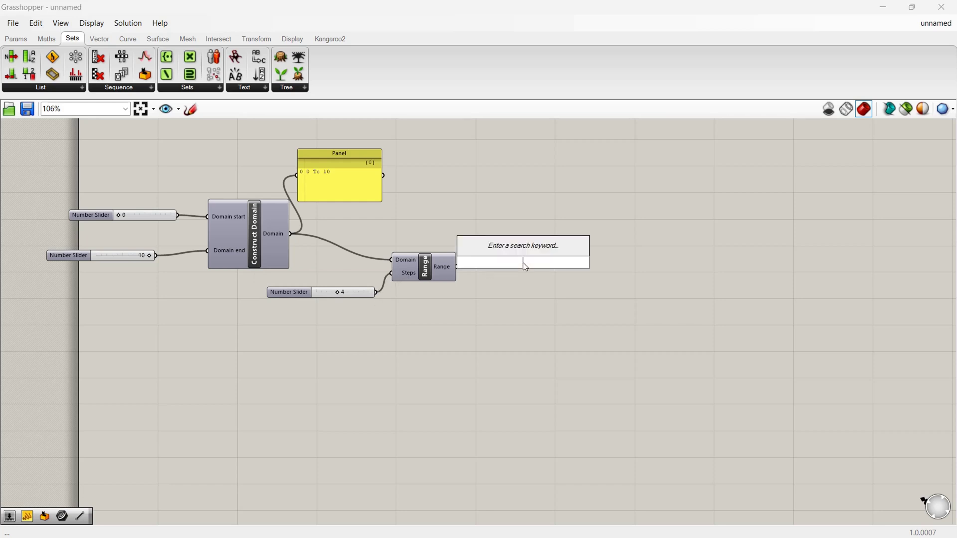
type("panle")
key("Return")
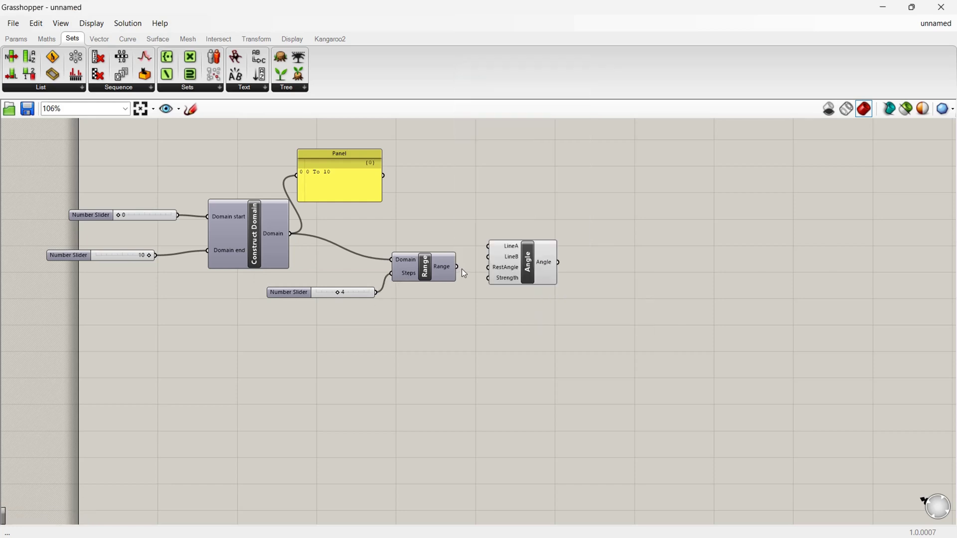
left_click(507, 257)
key("Delete")
double_click(511, 260)
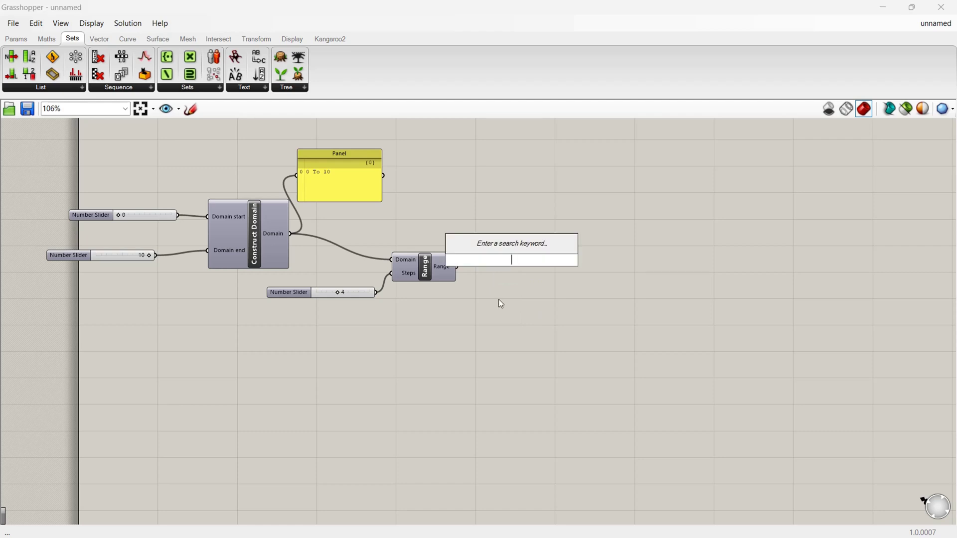
left_click(499, 299)
Step: Add a panel listing Range's output 0, 2.5, 5, 7.5, 10, enlarged to fit
double_click(512, 271)
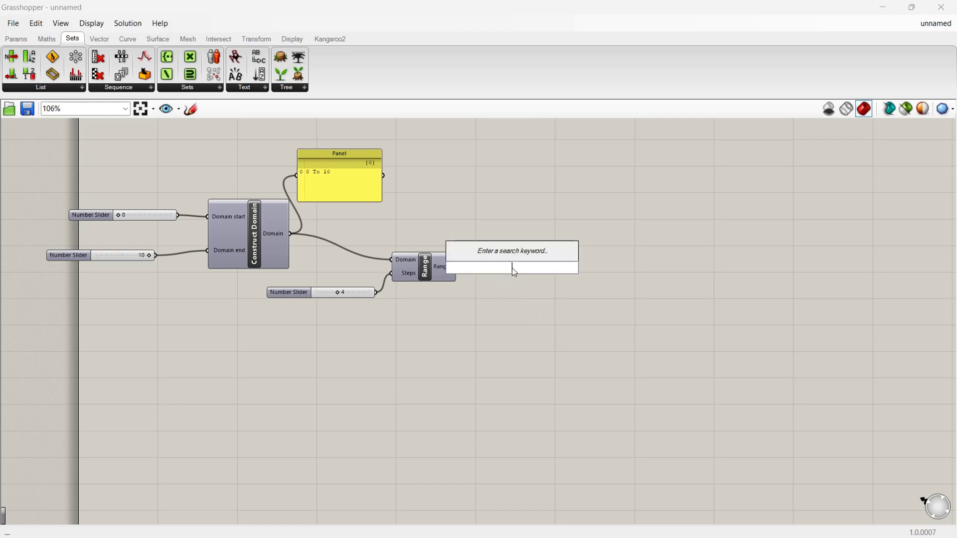
type("panel")
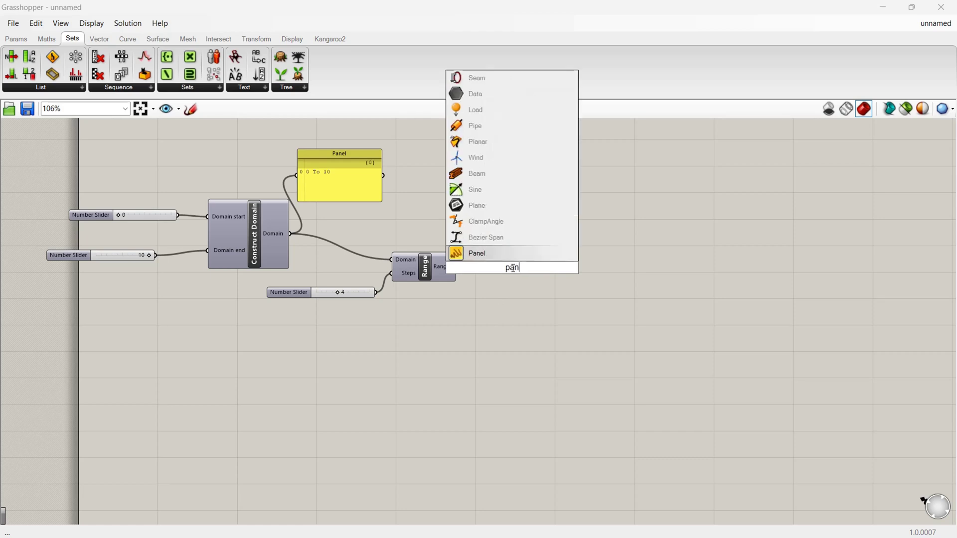
key("Return")
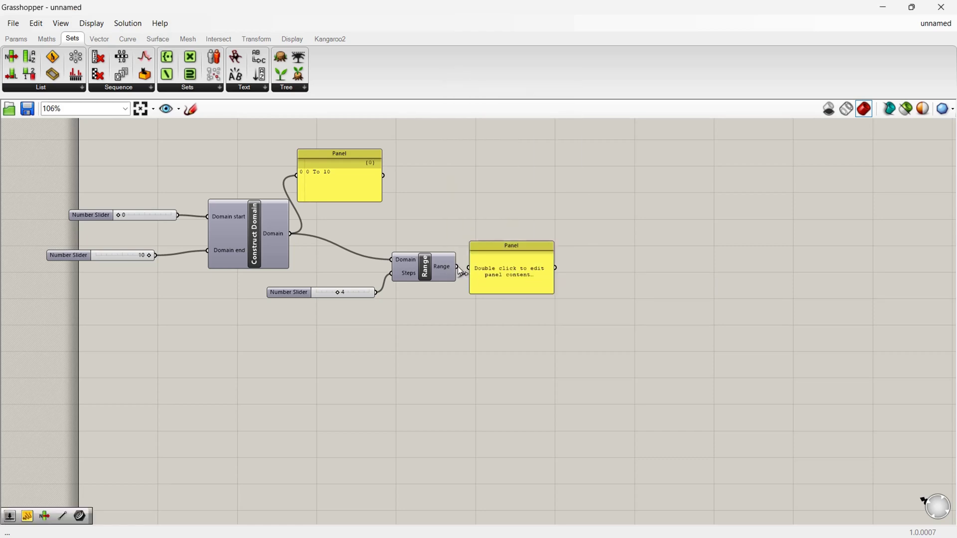
mouse_move(468, 267)
left_mouse_down()
mouse_move(457, 267)
mouse_move(546, 230)
left_mouse_up()
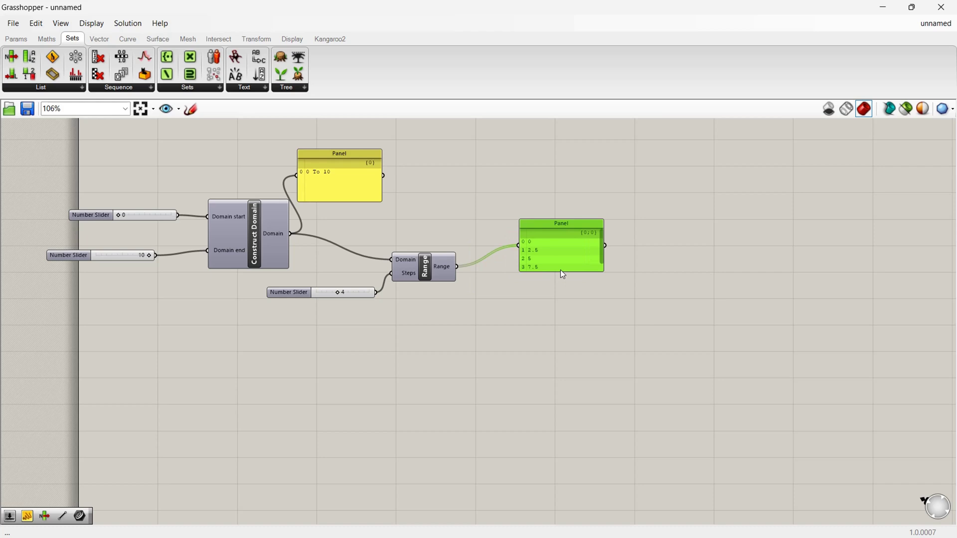
left_click_drag(560, 271, 560, 296)
scroll(555, 258, "up", 2)
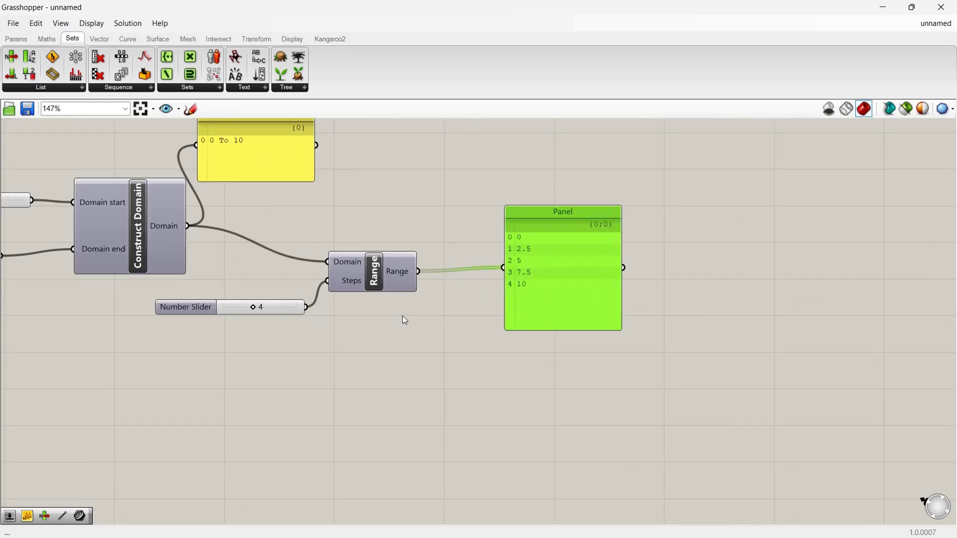
scroll(424, 307, "down", 1)
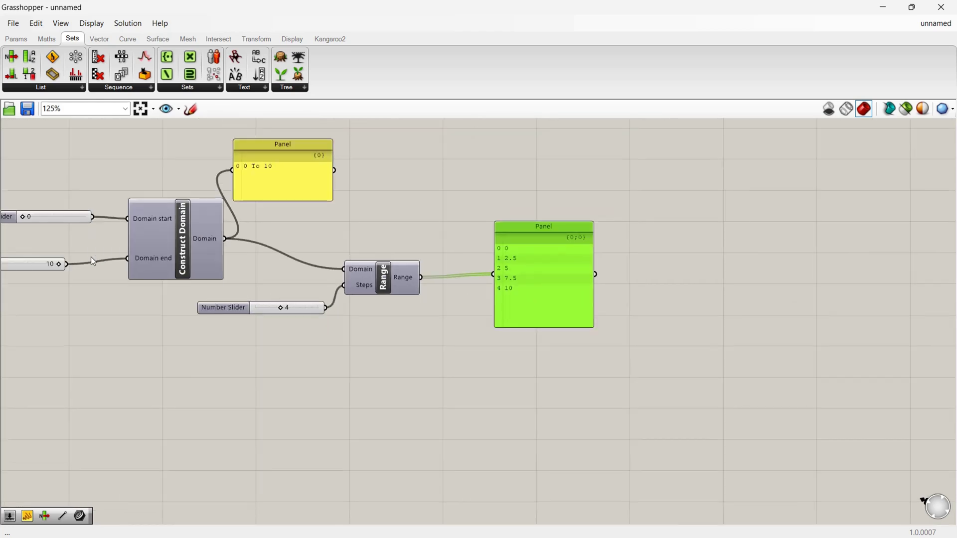
scroll(506, 251, "up", 1)
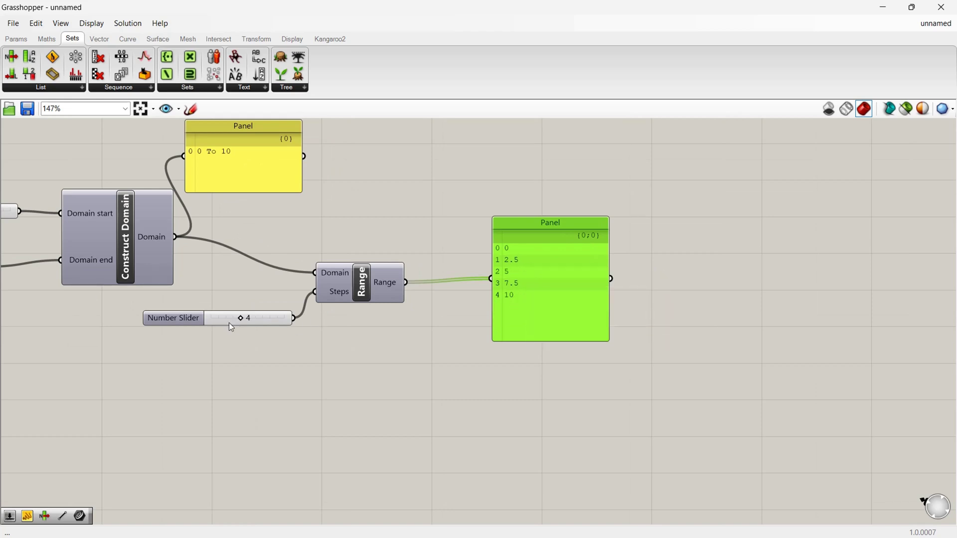
Step: Drag the Steps slider from 4 to 5
left_click_drag(240, 318, 248, 319)
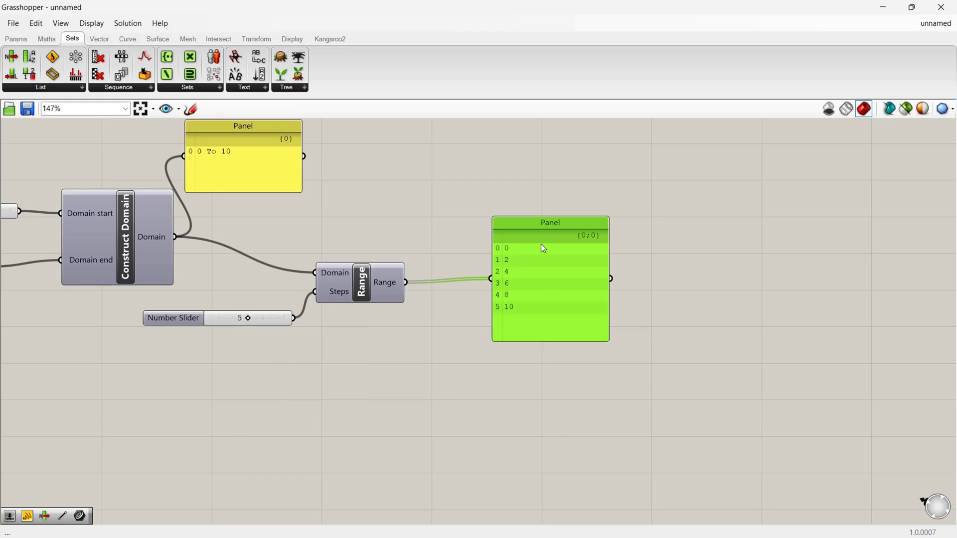
scroll(522, 283, "down", 2)
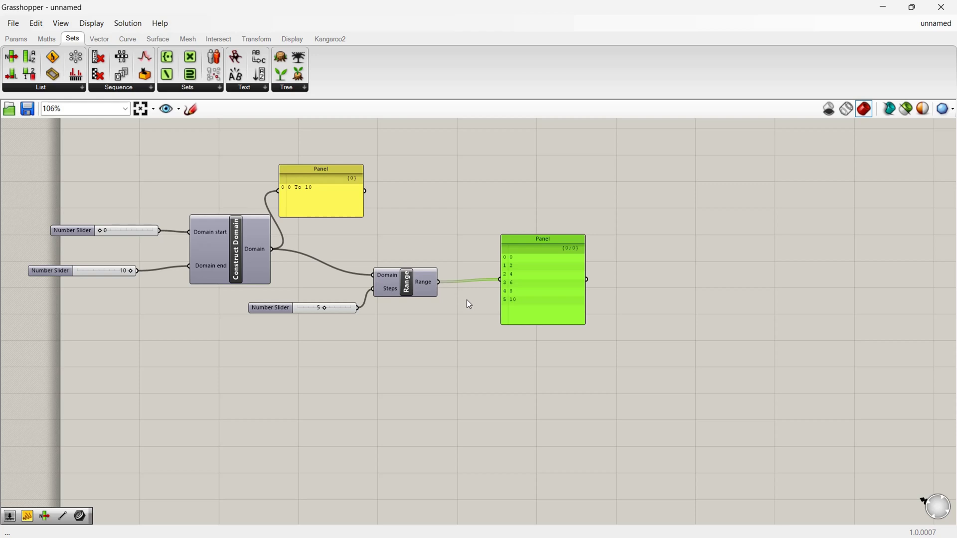
scroll(488, 297, "down", 2)
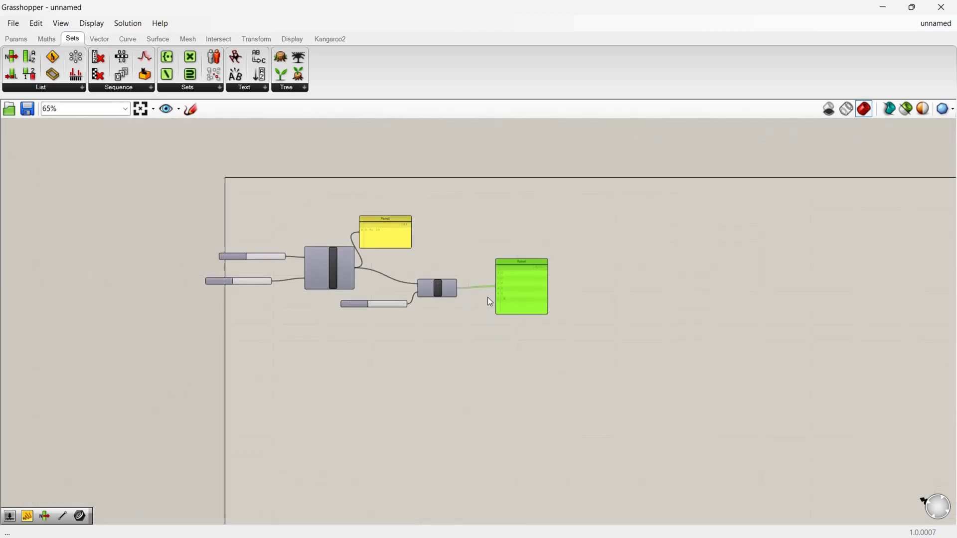
scroll(488, 297, "up", 2)
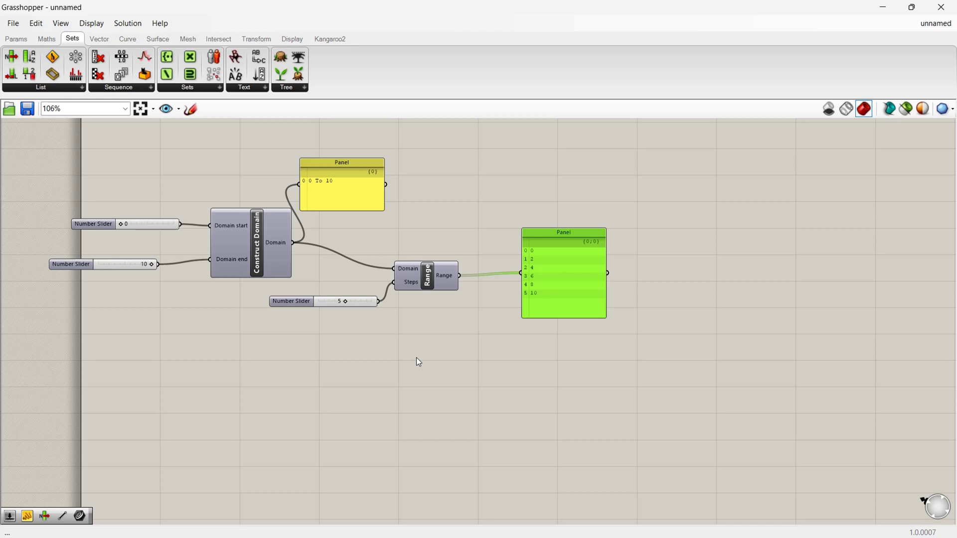
Step: Place a Random component via search and delete the duplicate added from Sequence
double_click(404, 414)
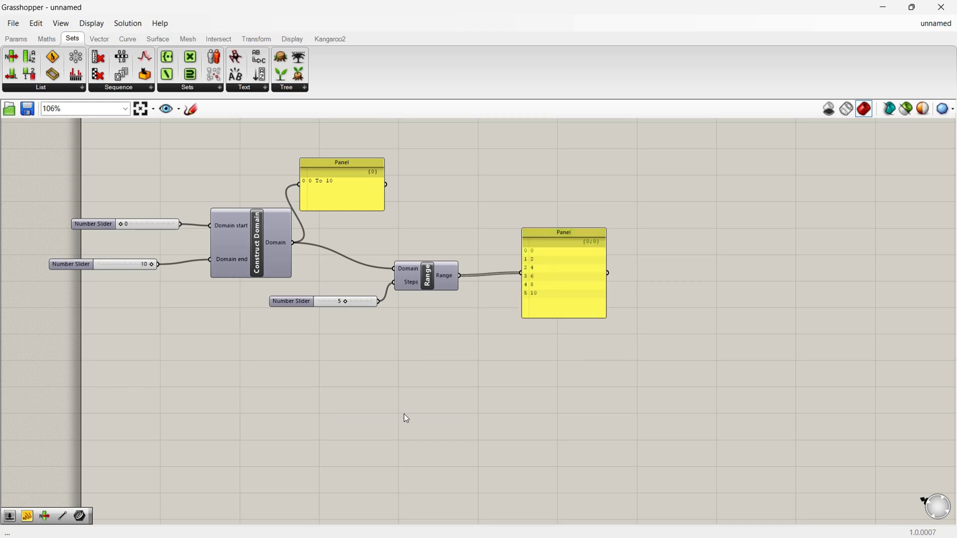
type("ran")
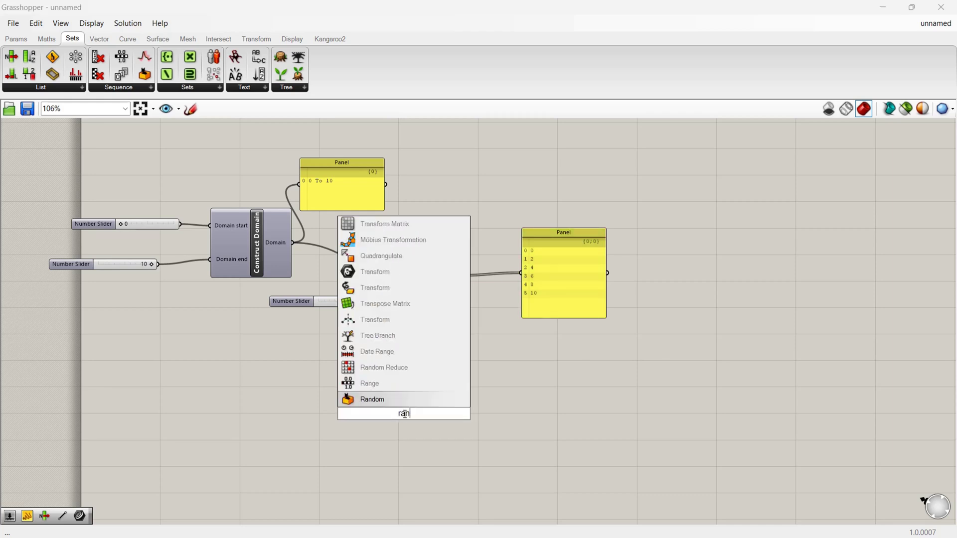
type("dom")
key("Return")
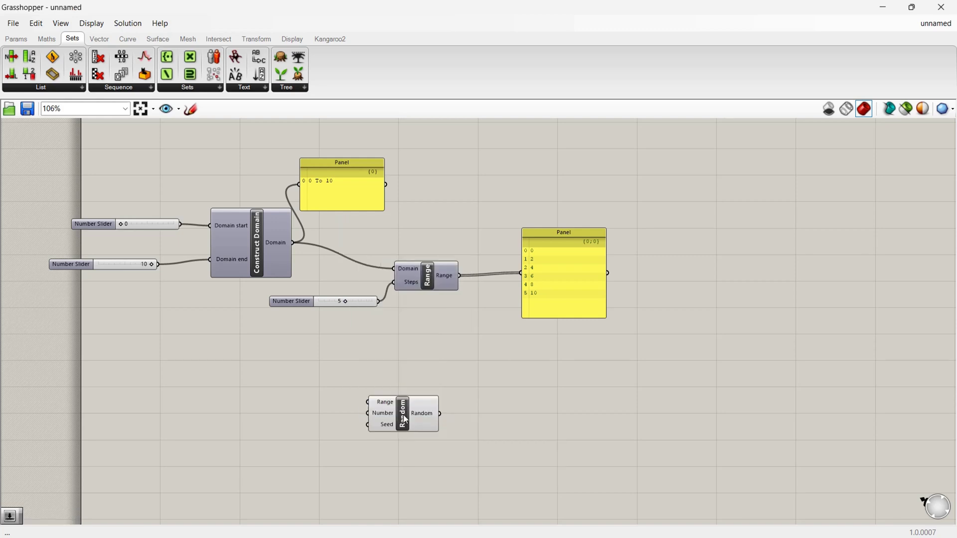
left_click(405, 417)
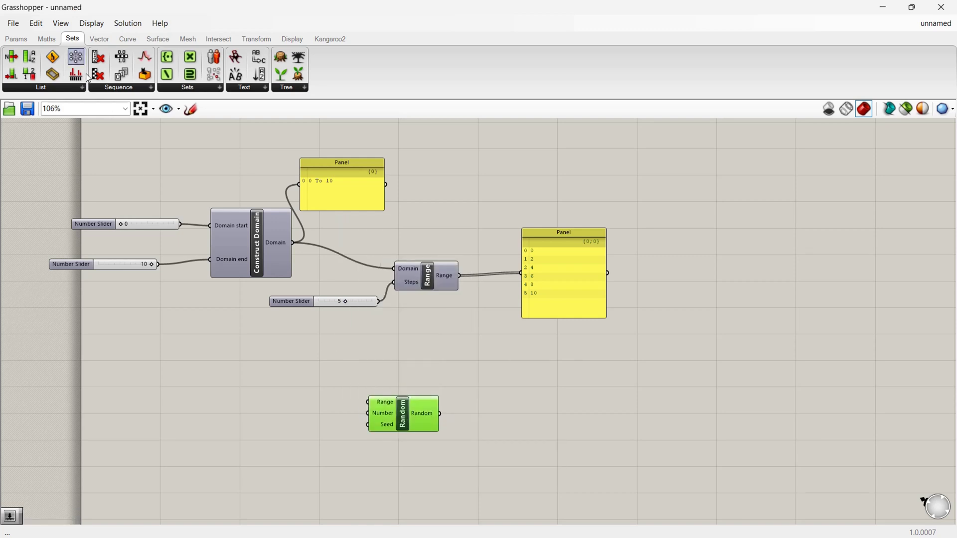
left_click(117, 89)
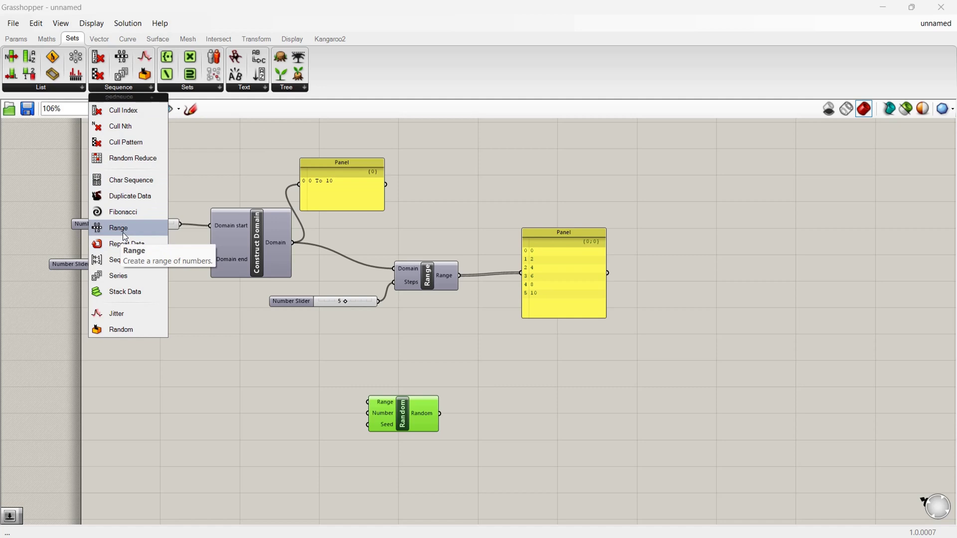
left_click(120, 329)
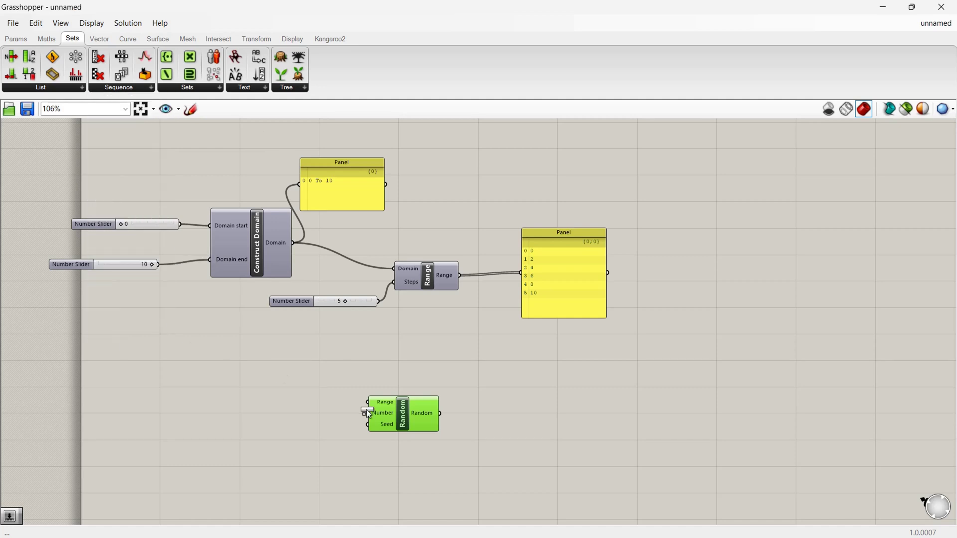
left_click(247, 386)
left_click(266, 392)
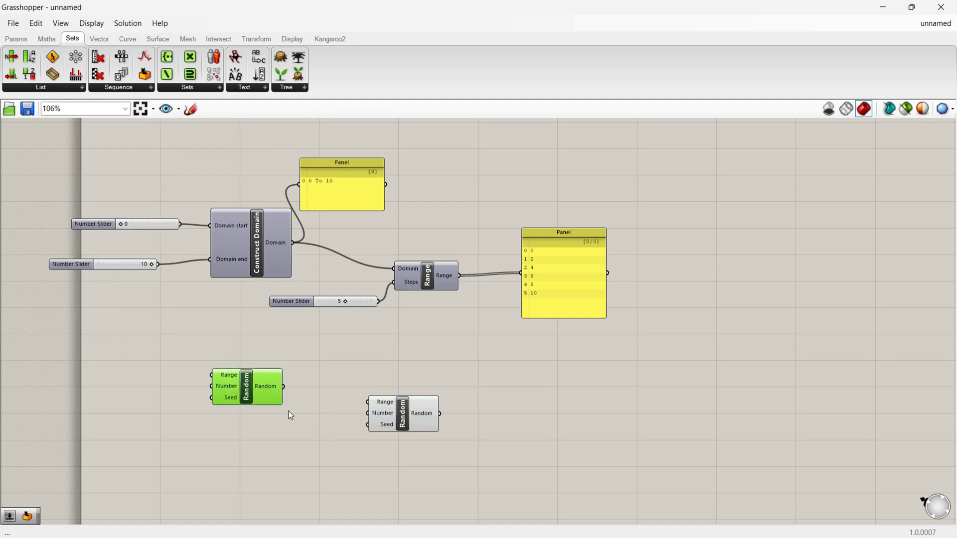
key("Delete")
scroll(405, 408, "up", 2)
scroll(405, 404, "up", 1)
scroll(374, 397, "up", 2)
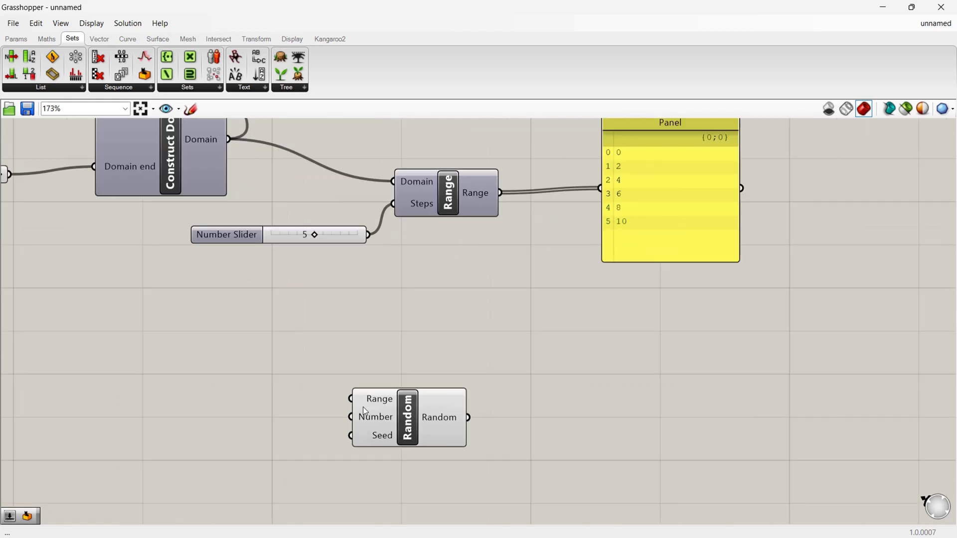
scroll(404, 397, "down", 3)
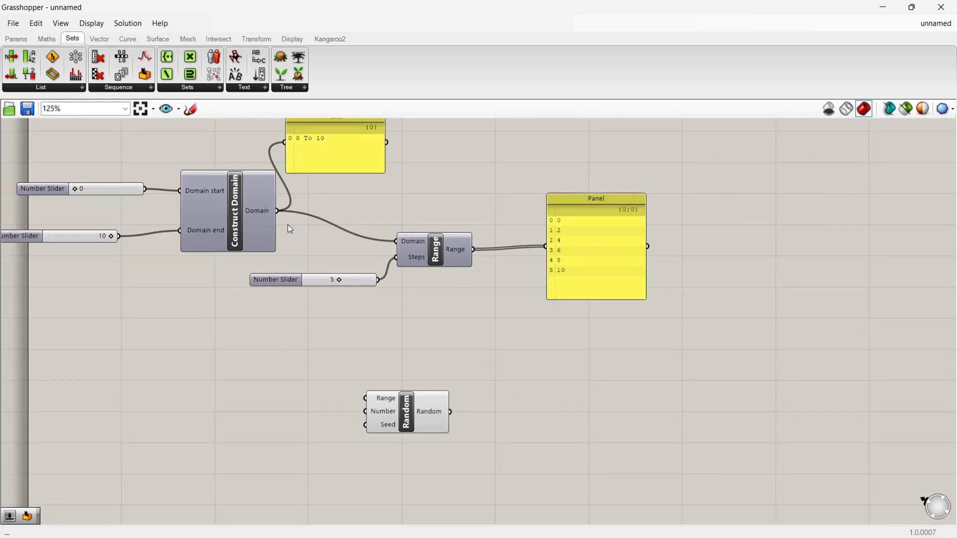
Step: Wire the 0 To 10 domain into Random's Range and a 5 slider into Number
left_click_drag(278, 211, 364, 398)
scroll(389, 414, "up", 3)
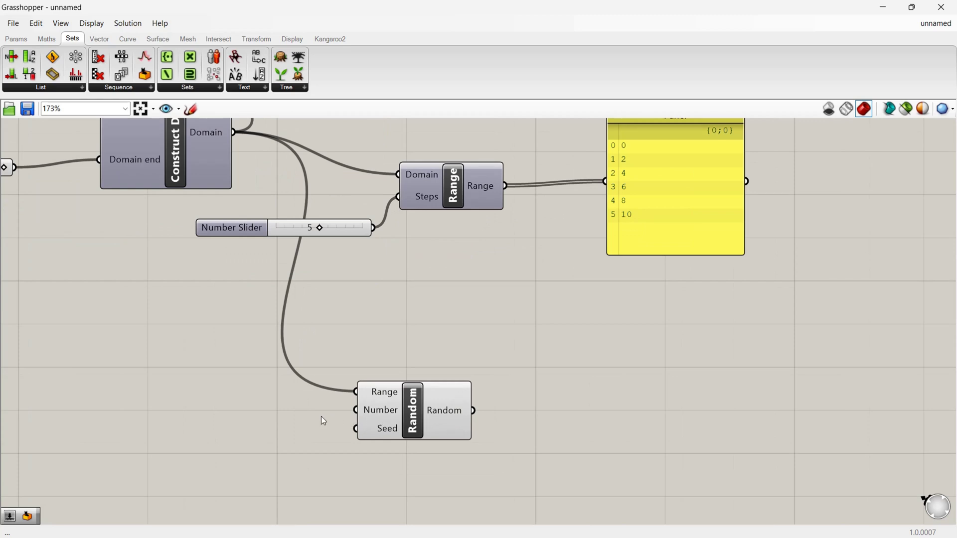
double_click(200, 418)
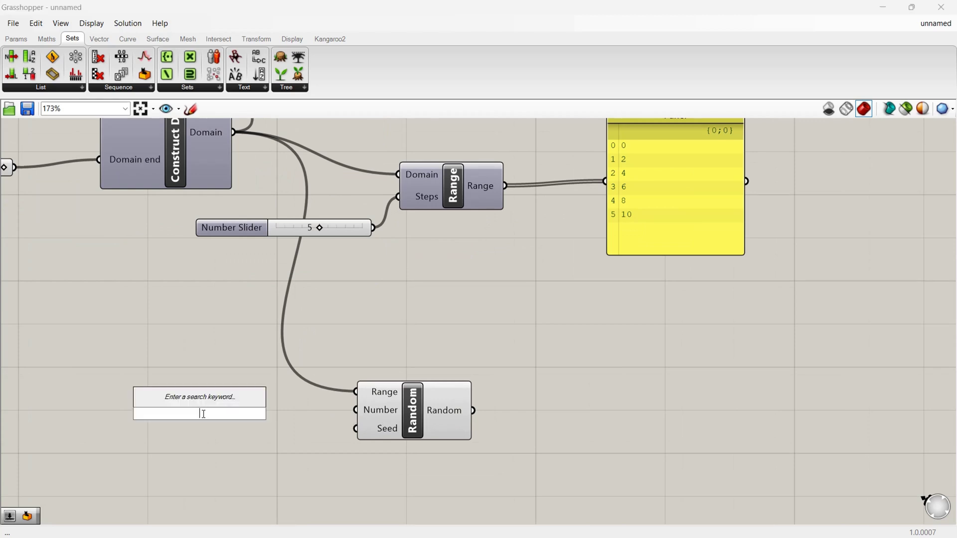
type("number slider")
key("Return")
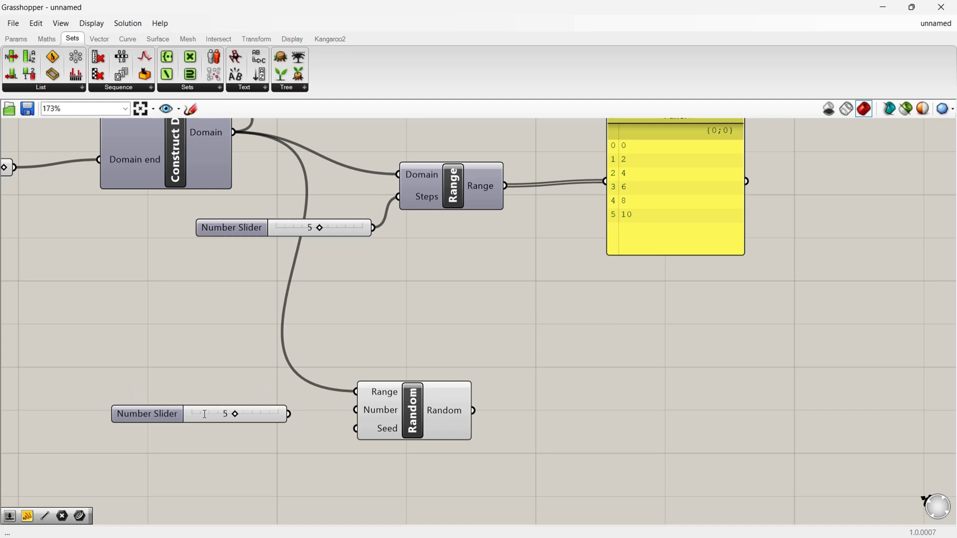
left_click_drag(289, 414, 357, 410)
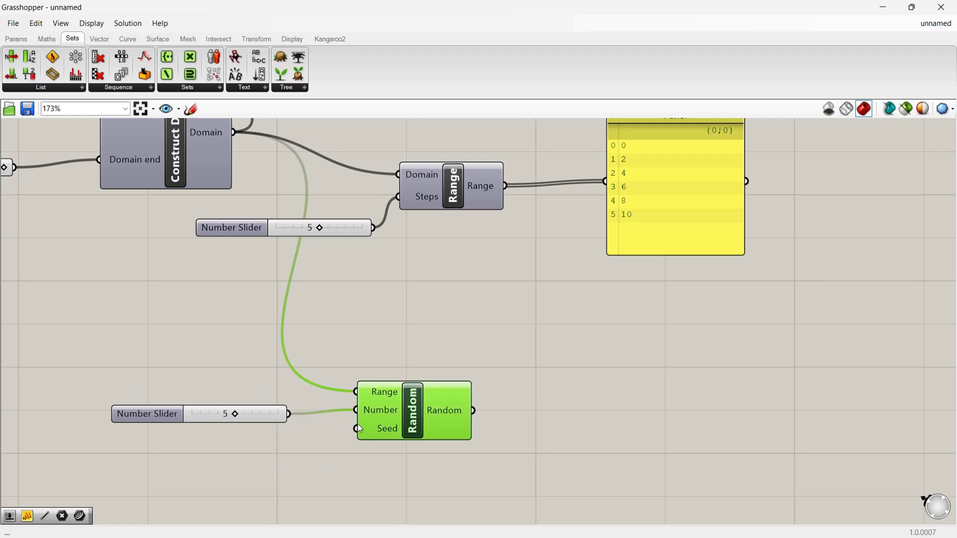
scroll(381, 394, "down", 2)
Step: Add a panel listing Random's five output values between 0 and 10
double_click(526, 400)
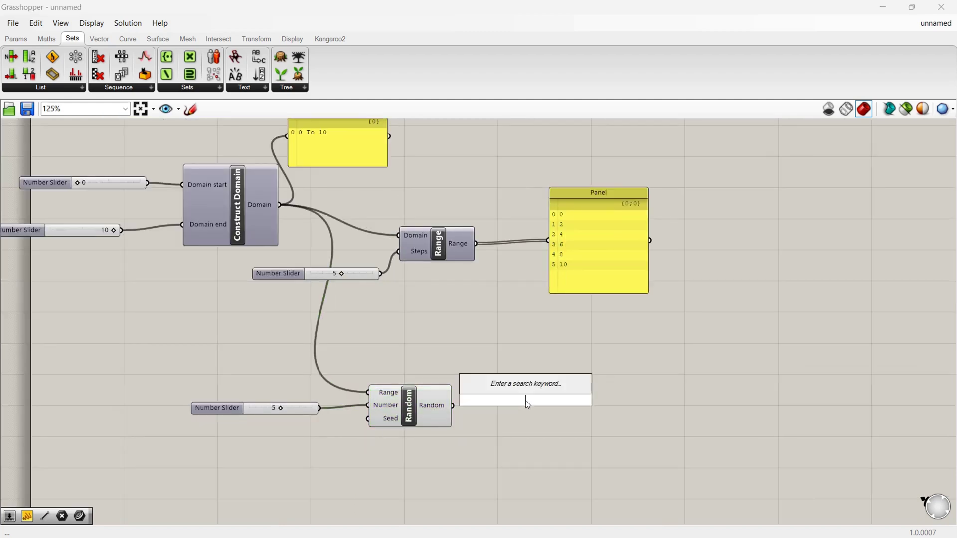
type("panel")
key("Return")
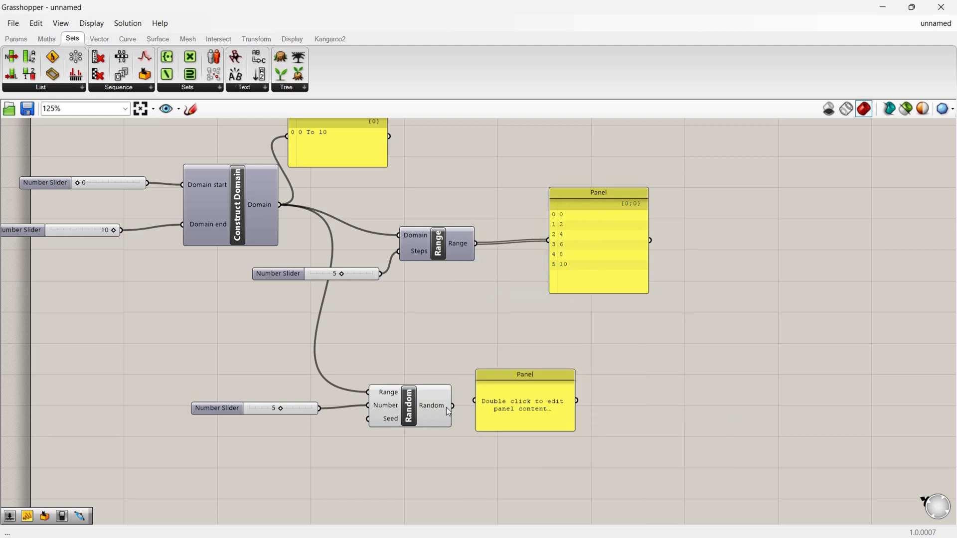
left_click_drag(452, 406, 476, 401)
scroll(500, 444, "up", 1)
scroll(487, 443, "up", 1)
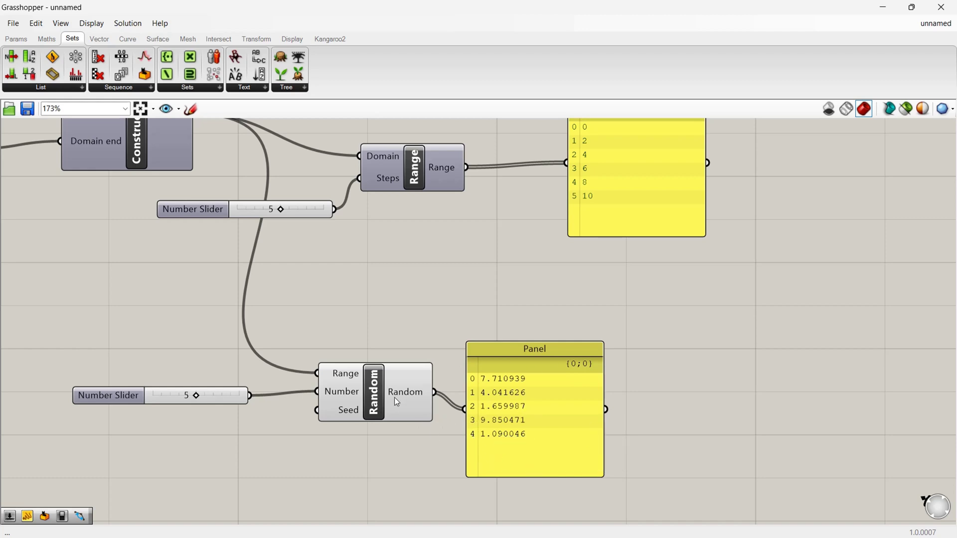
Step: Enable Integer Numbers on the Random component
left_click(374, 392)
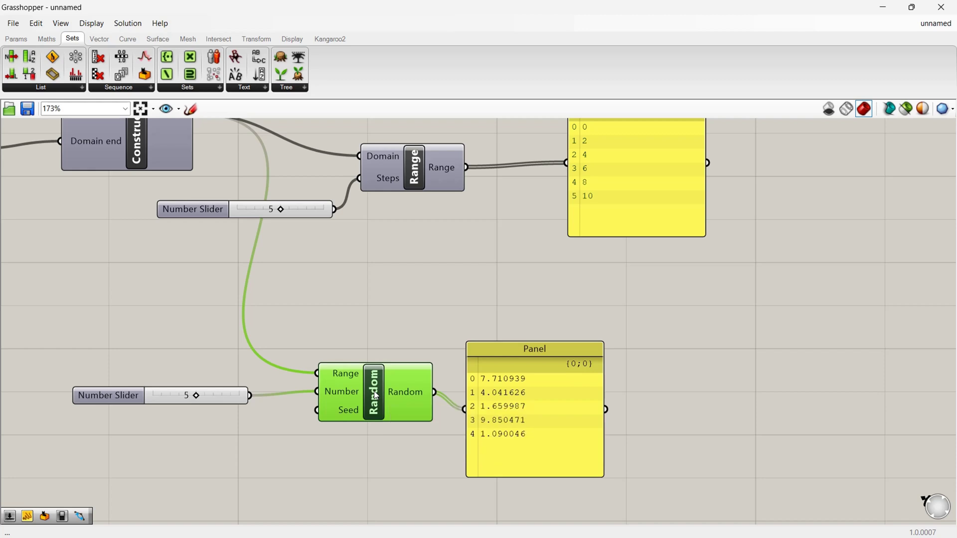
right_click(375, 395)
left_click(413, 453)
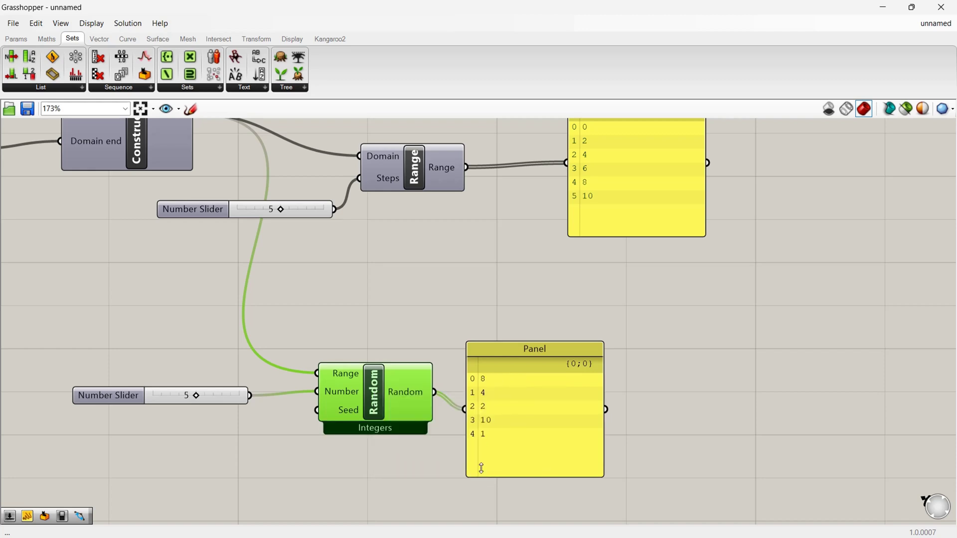
scroll(490, 449, "down", 3)
scroll(408, 437, "up", 2)
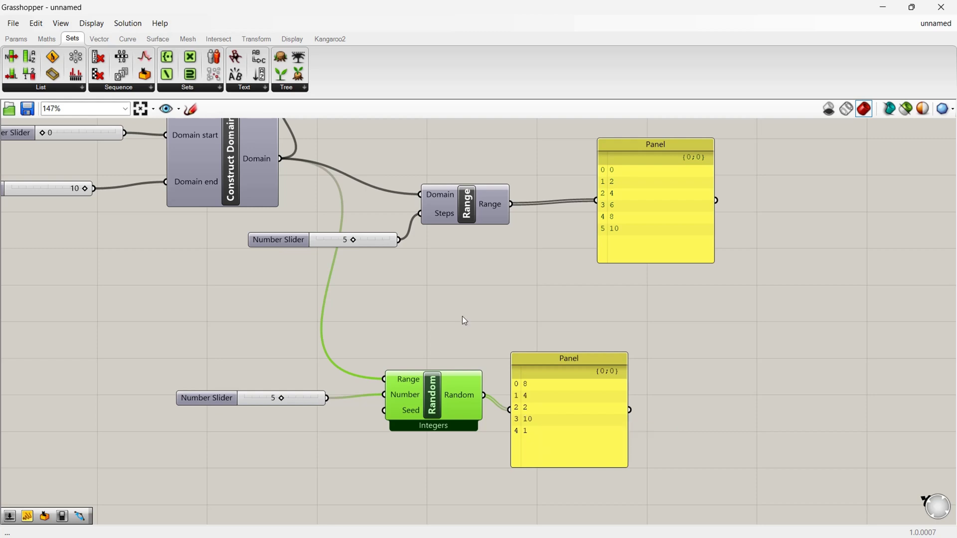
Step: Wire a new slider into Random's Seed input and lower it from 10 to 9
double_click(265, 439)
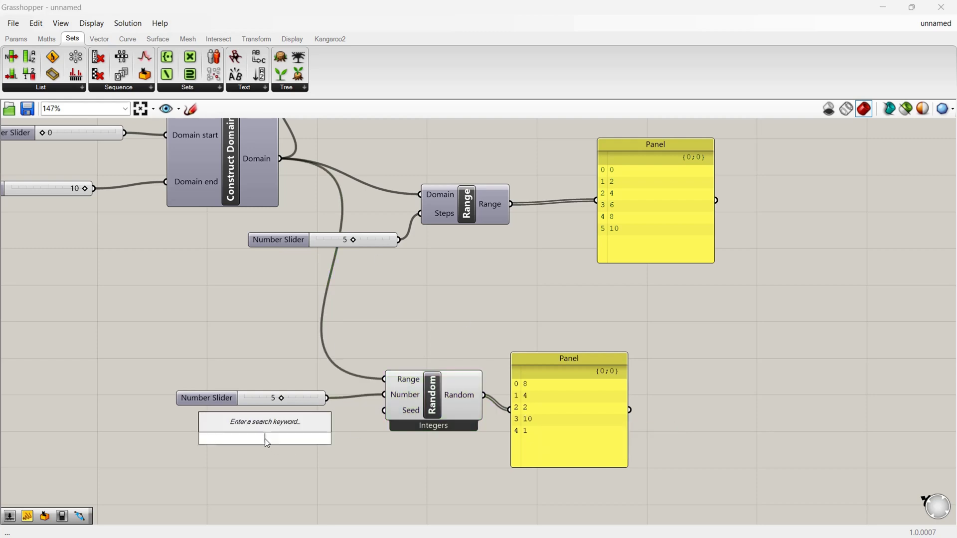
type("10")
key("Return")
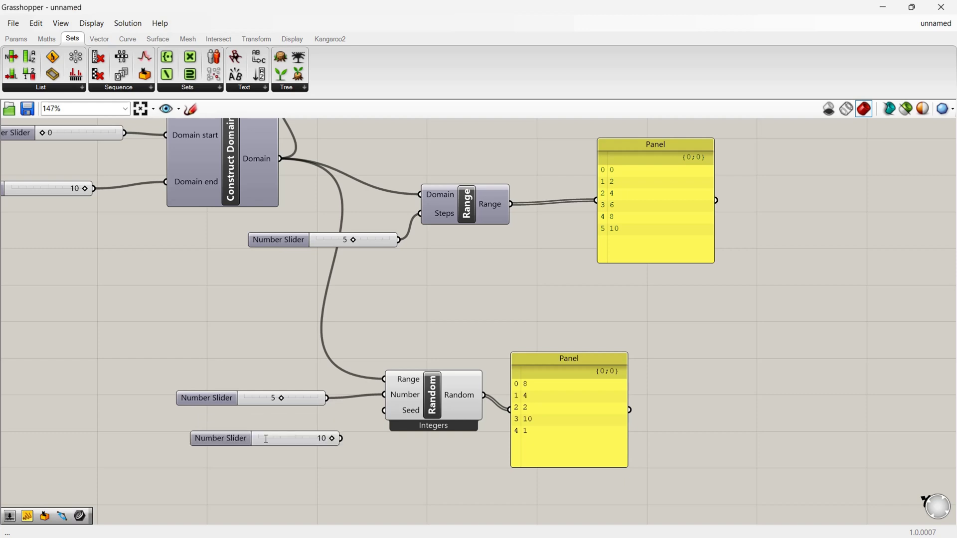
left_click_drag(341, 438, 384, 410)
scroll(531, 400, "up", 2)
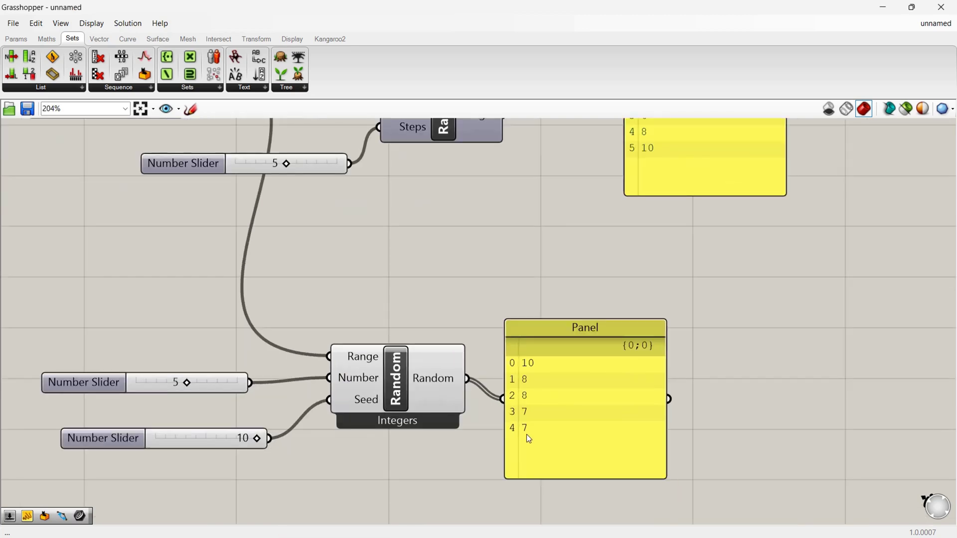
left_click_drag(258, 439, 249, 439)
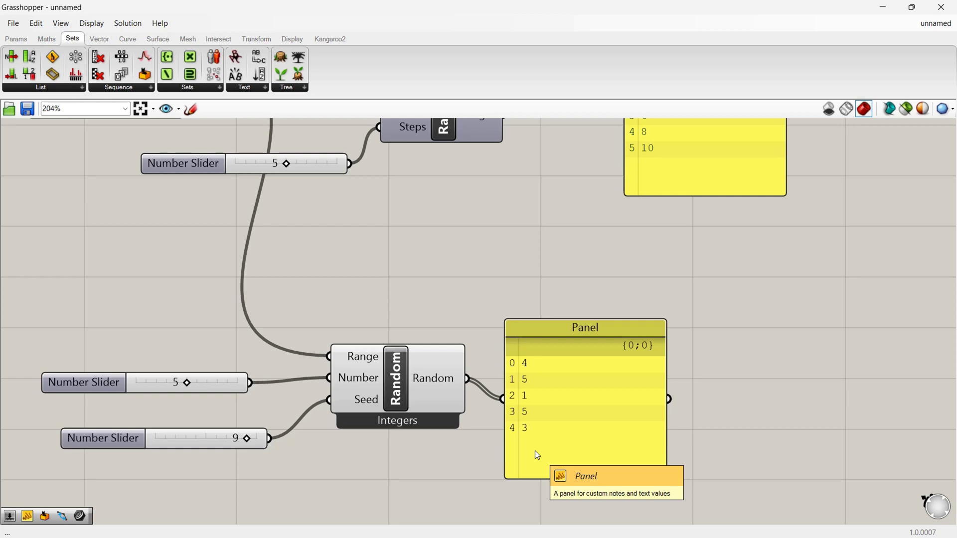
scroll(535, 452, "down", 1)
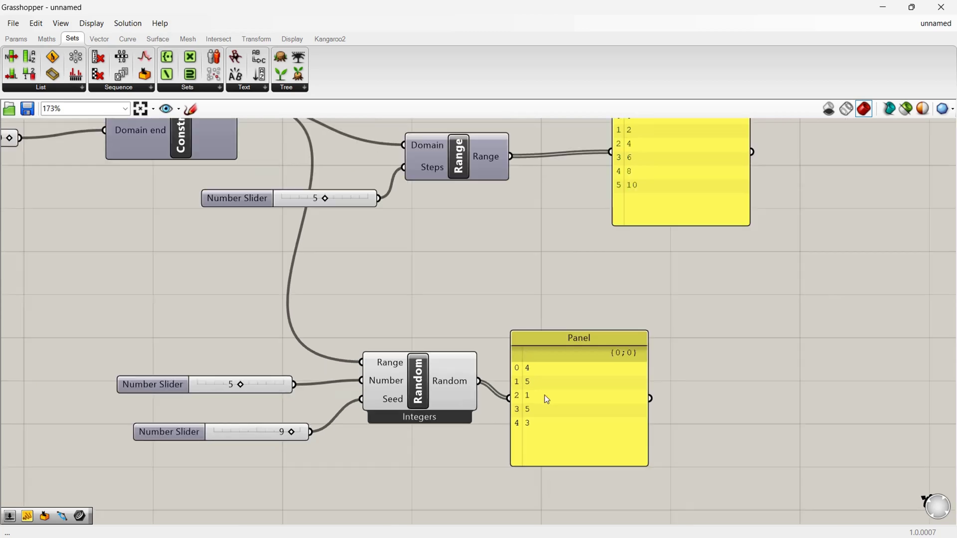
scroll(539, 460, "down", 1)
scroll(508, 416, "down", 1)
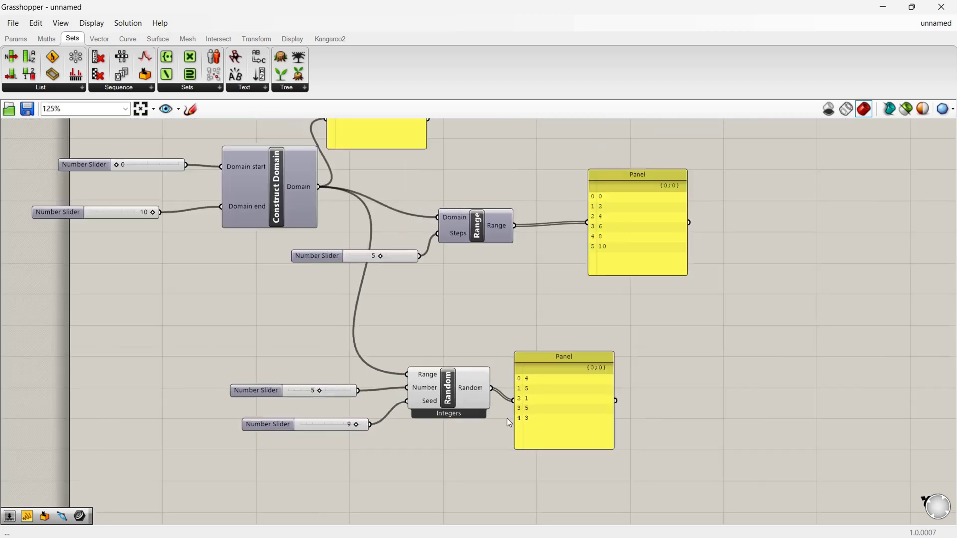